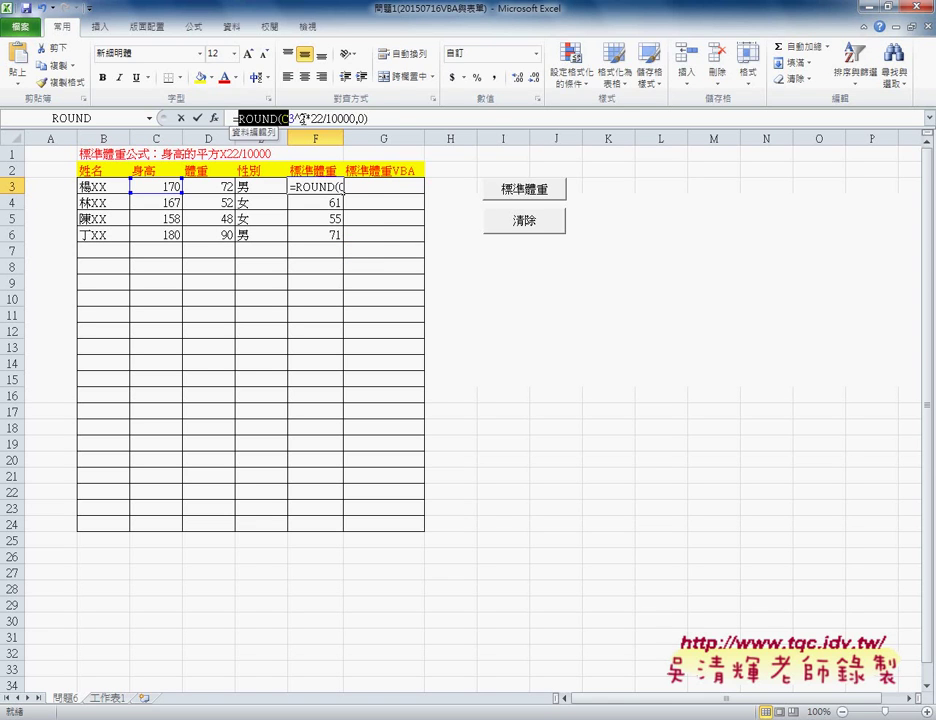
Step: Cut the ROUND standard-weight formula out of F3, leaving just the equals sign
right_click(361, 121)
left_click(393, 135)
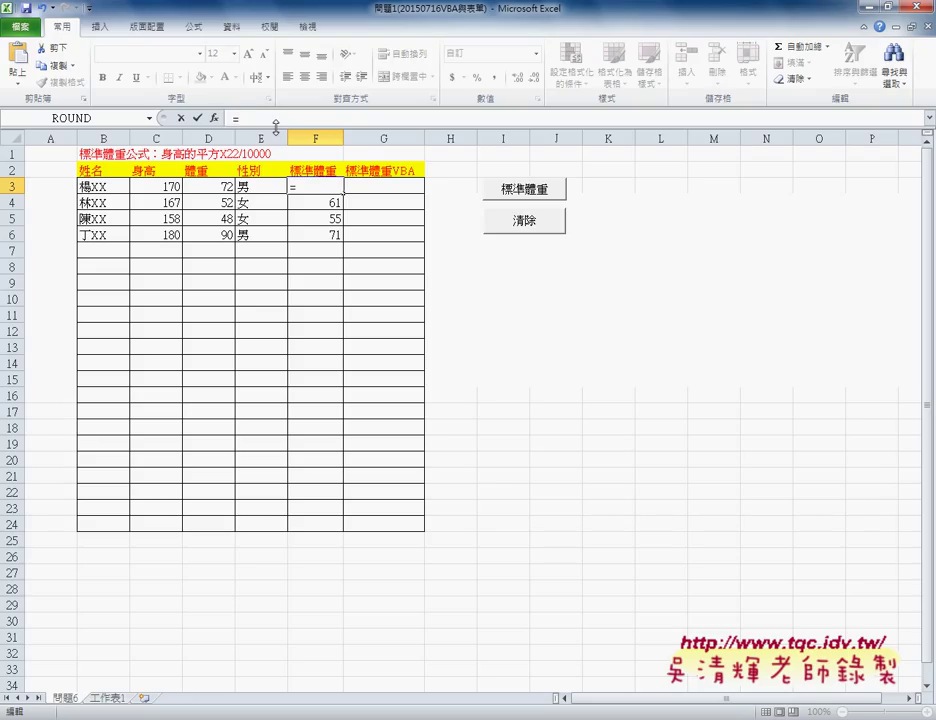
Step: Insert the IF function into F3 from the 邏輯 (Logical) category
left_click(214, 119)
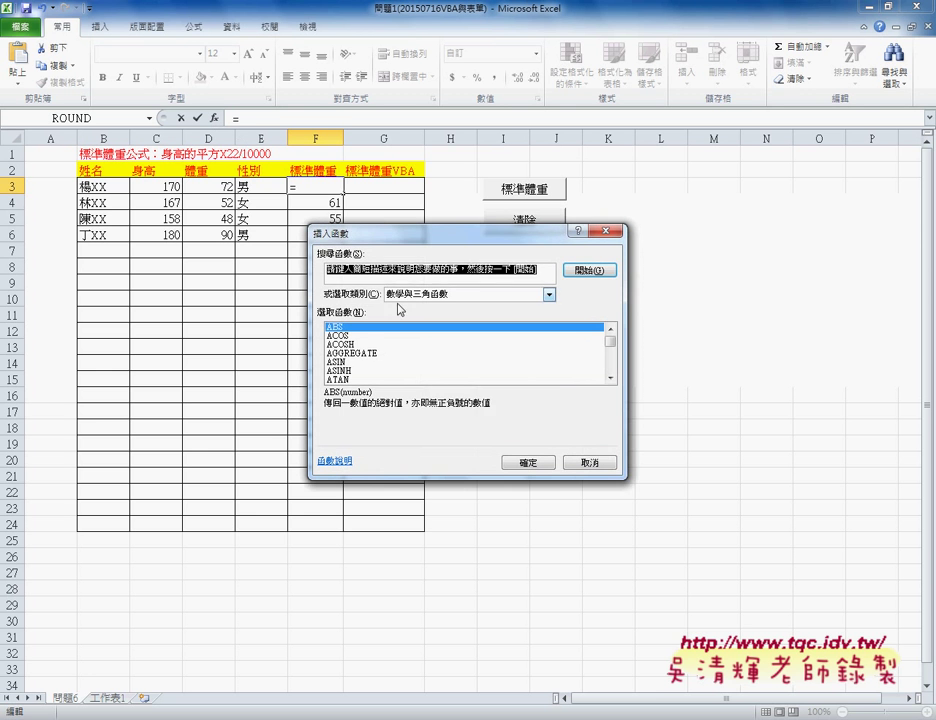
left_click(549, 294)
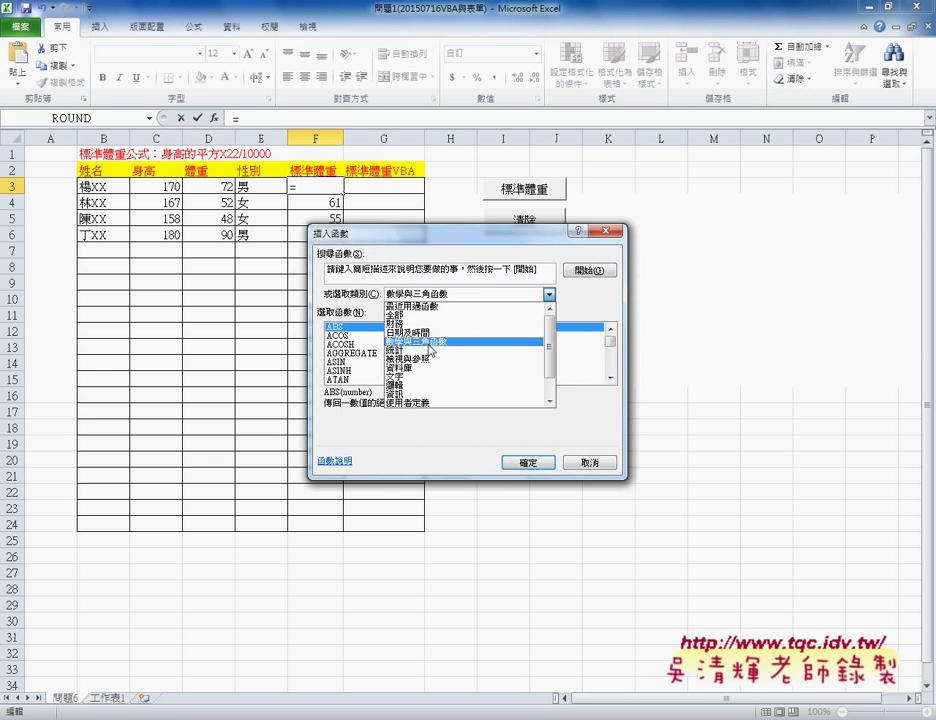
left_click(428, 384)
left_click(338, 345)
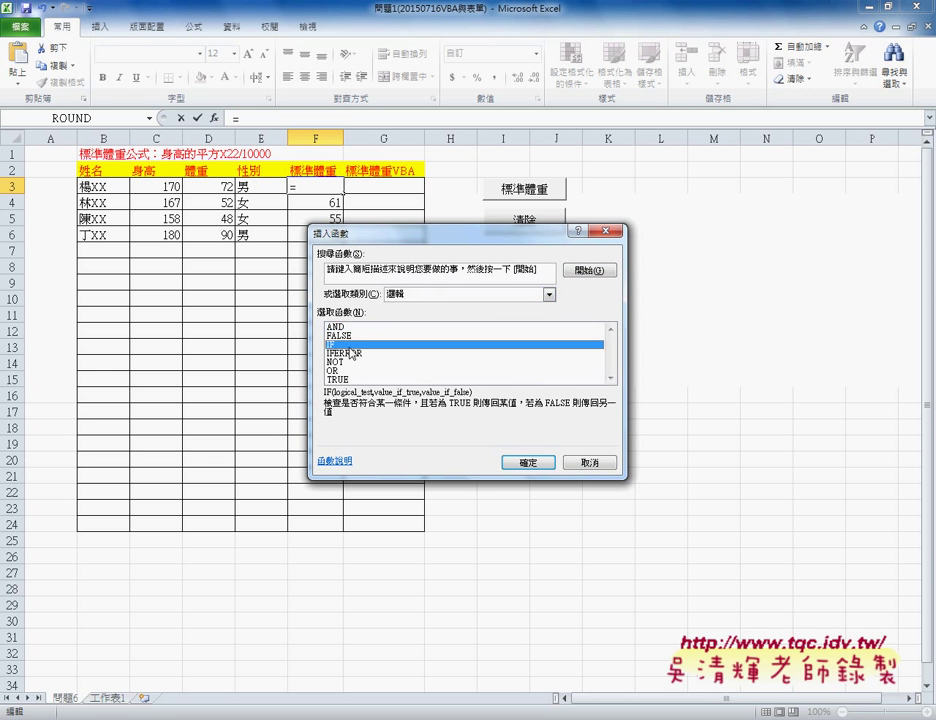
left_click(530, 462)
Step: Set the IF condition to E3="女", moving the ROUND formula out of the condition box
right_click(403, 300)
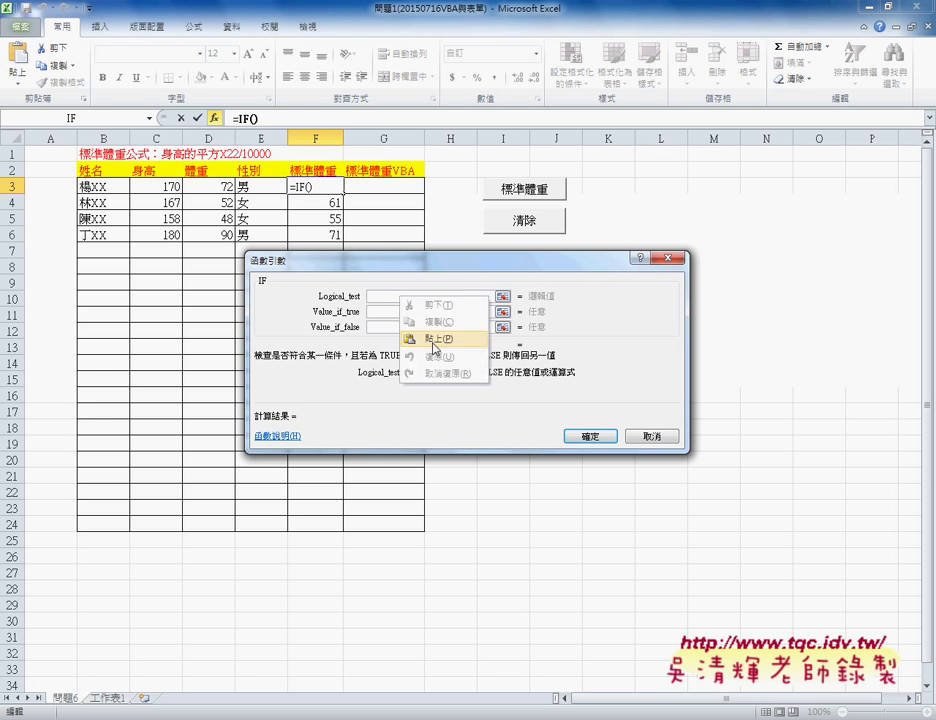
left_click(430, 338)
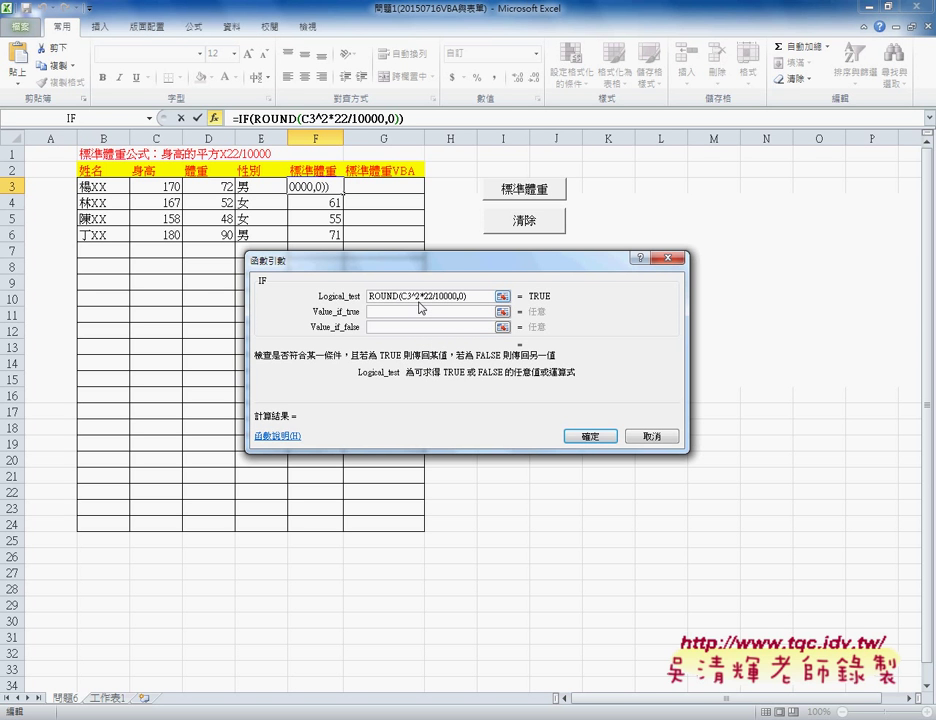
left_click_drag(473, 296, 369, 296)
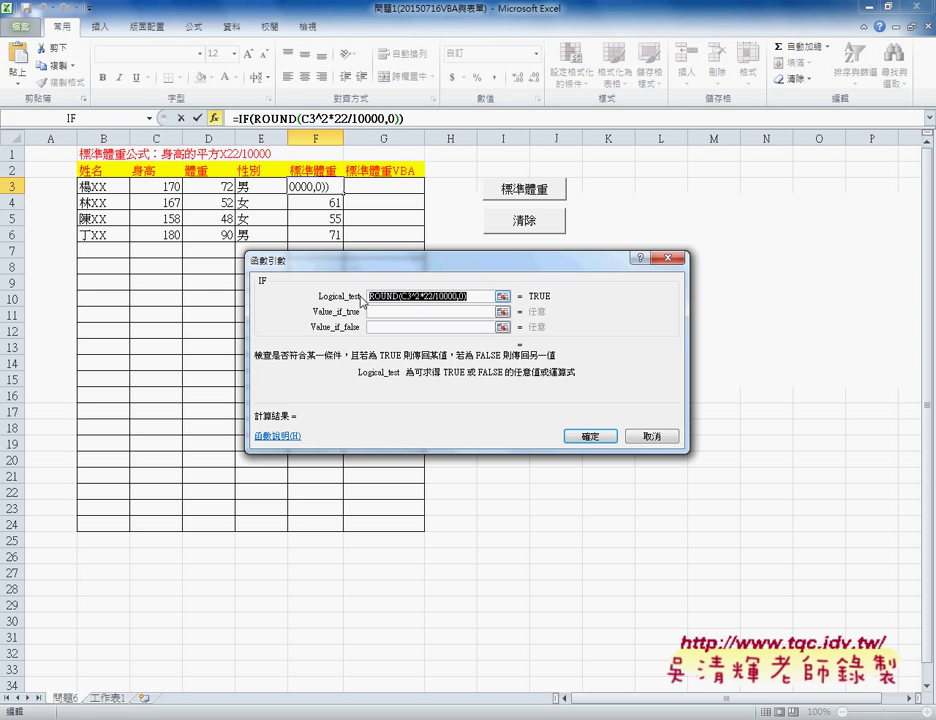
right_click(397, 298)
left_click(413, 310)
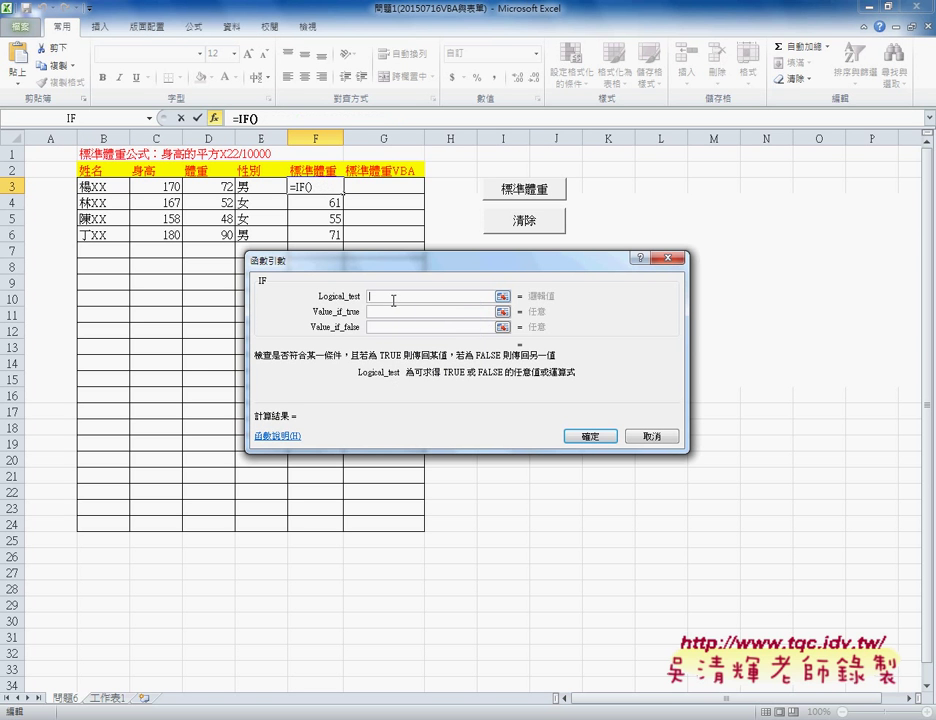
left_click(259, 185)
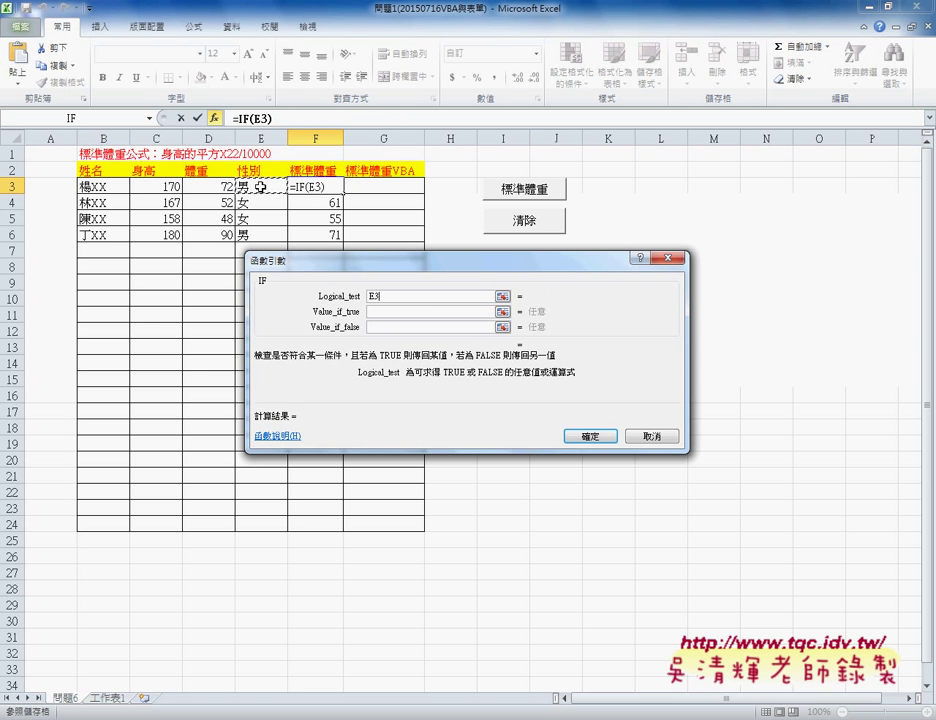
type("=")
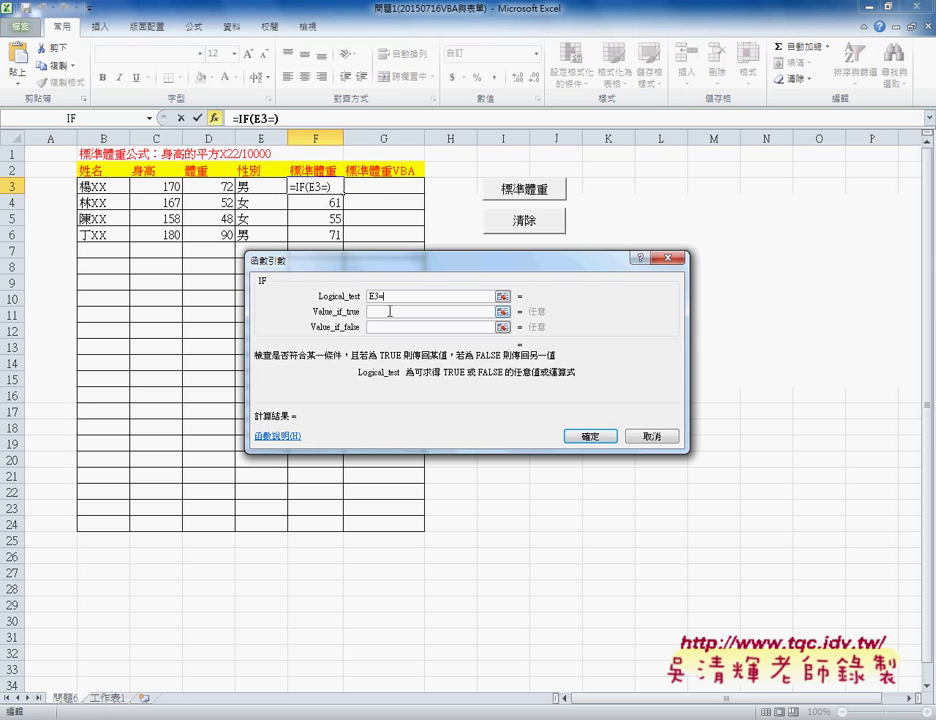
type("\"")
type("女")
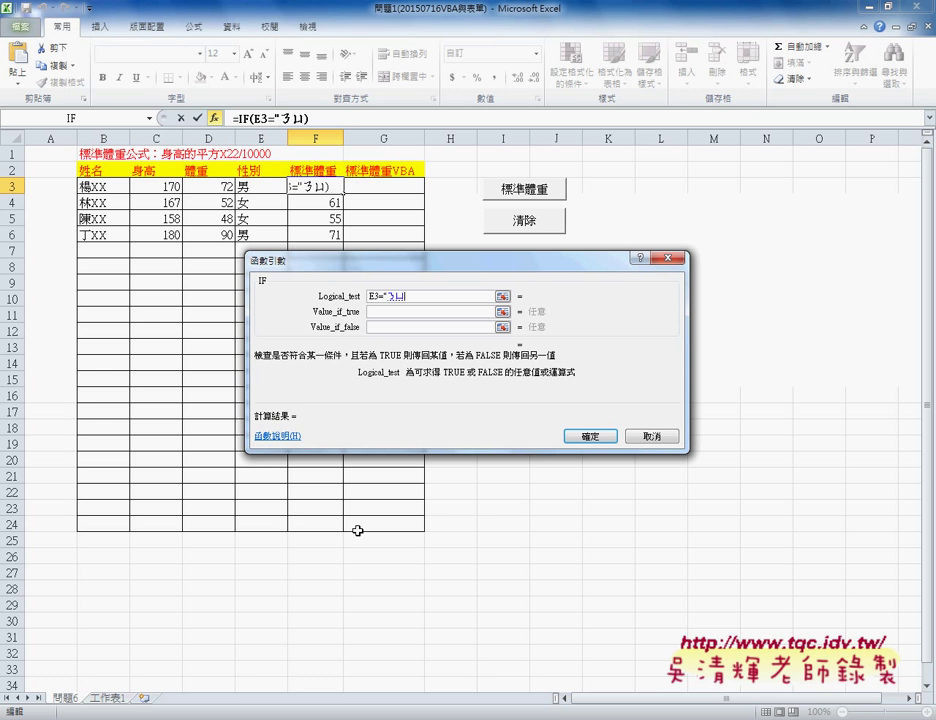
type("\"")
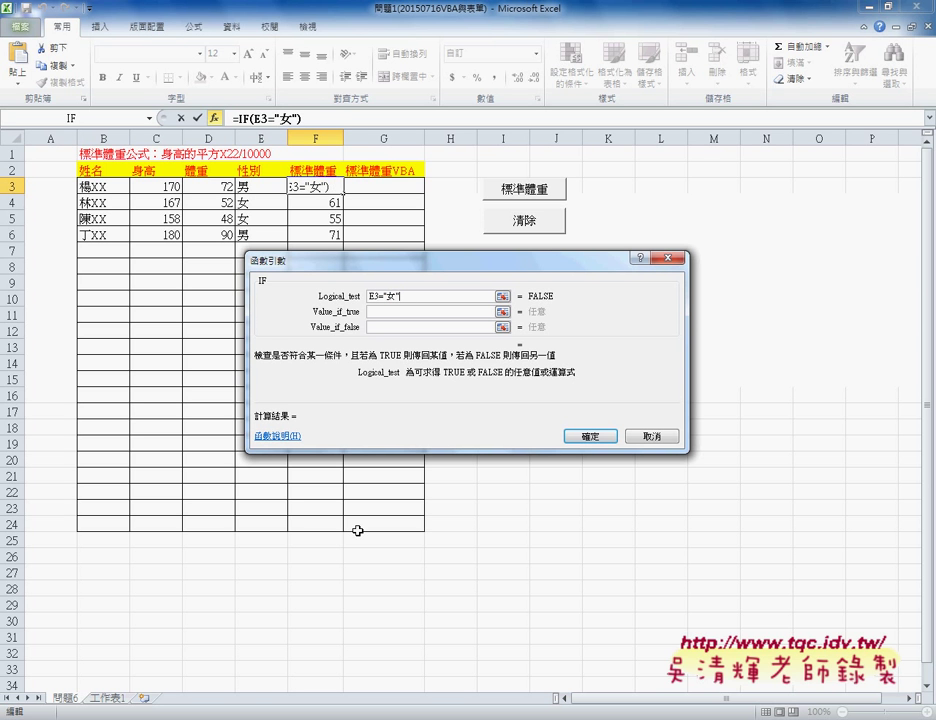
left_click(398, 313)
Step: Make the true value ROUND(C3^2*22/10000,0)*1.05 and the false value ROUND(C3^2*22/10000,0)*1.1
right_click(480, 313)
left_click(510, 355)
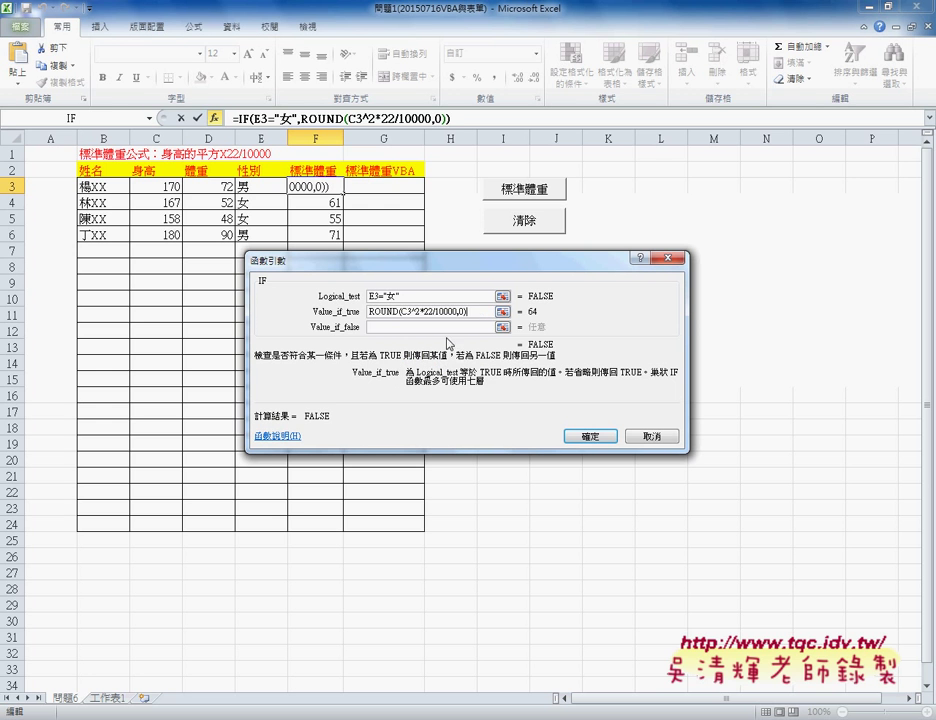
type("*")
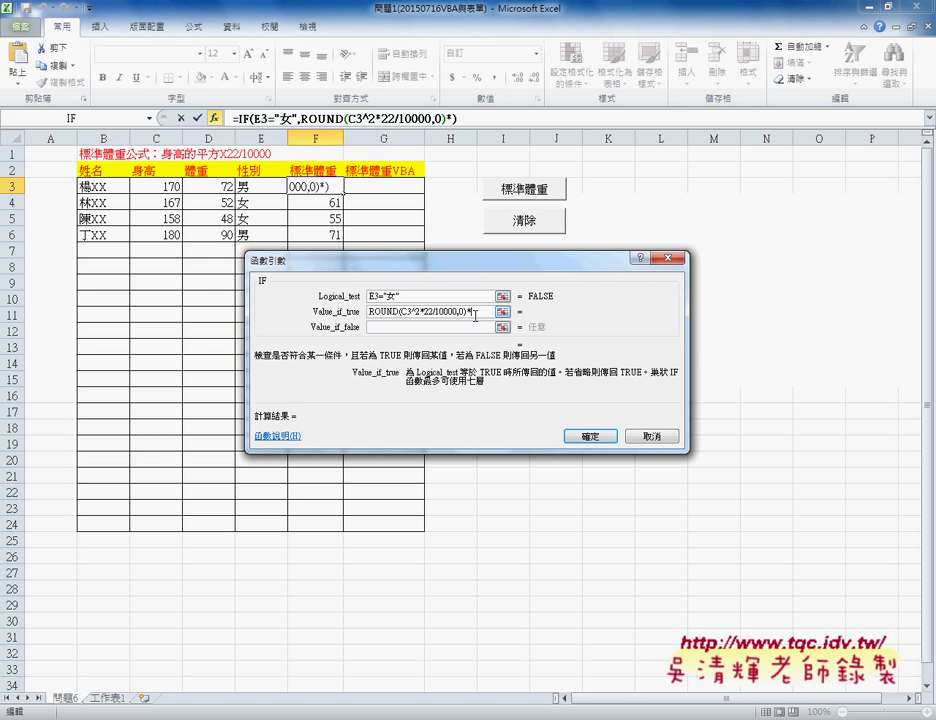
type("1.0")
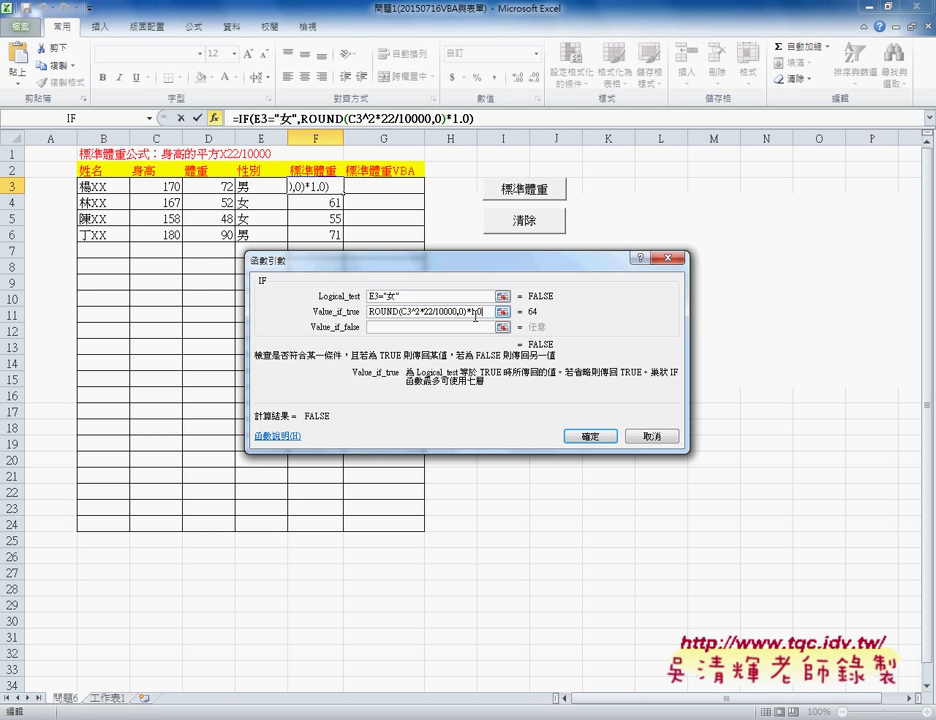
type("5")
left_click(467, 327)
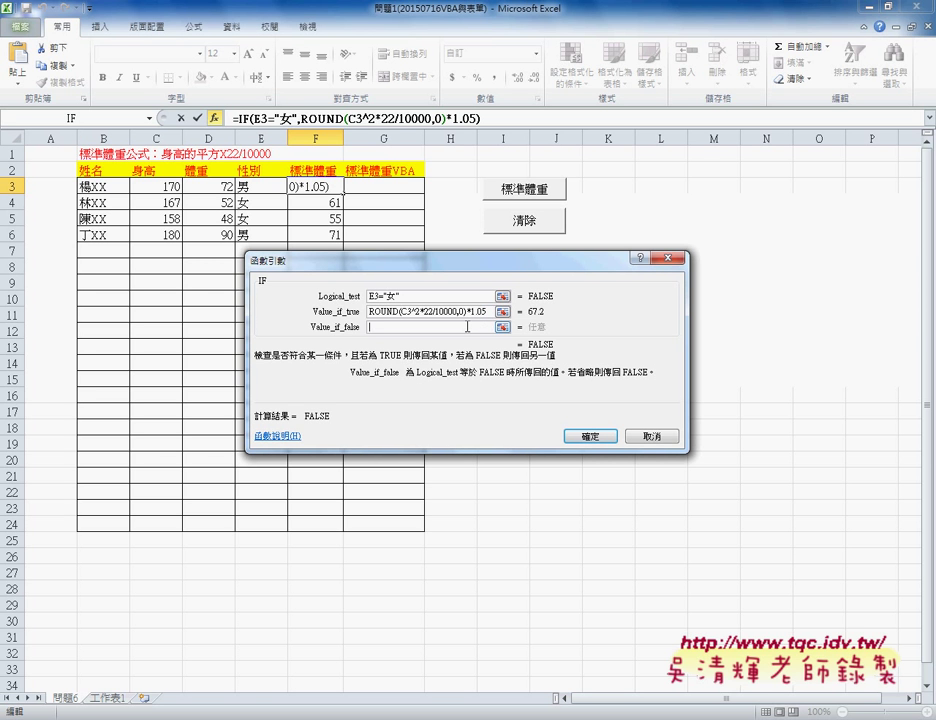
key("ctrl+v")
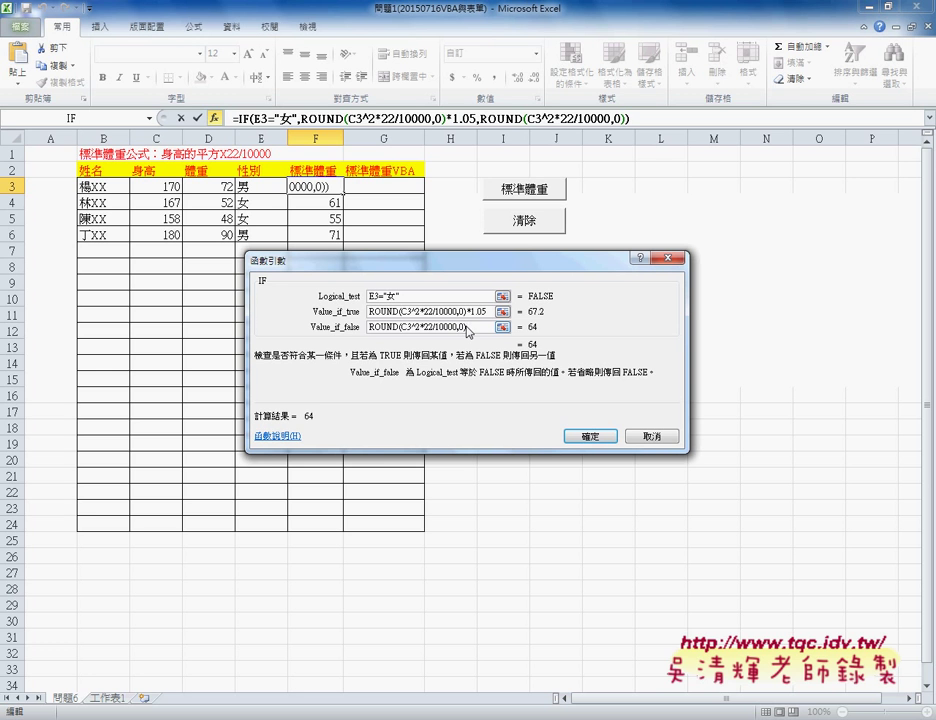
type("*1.")
type("1")
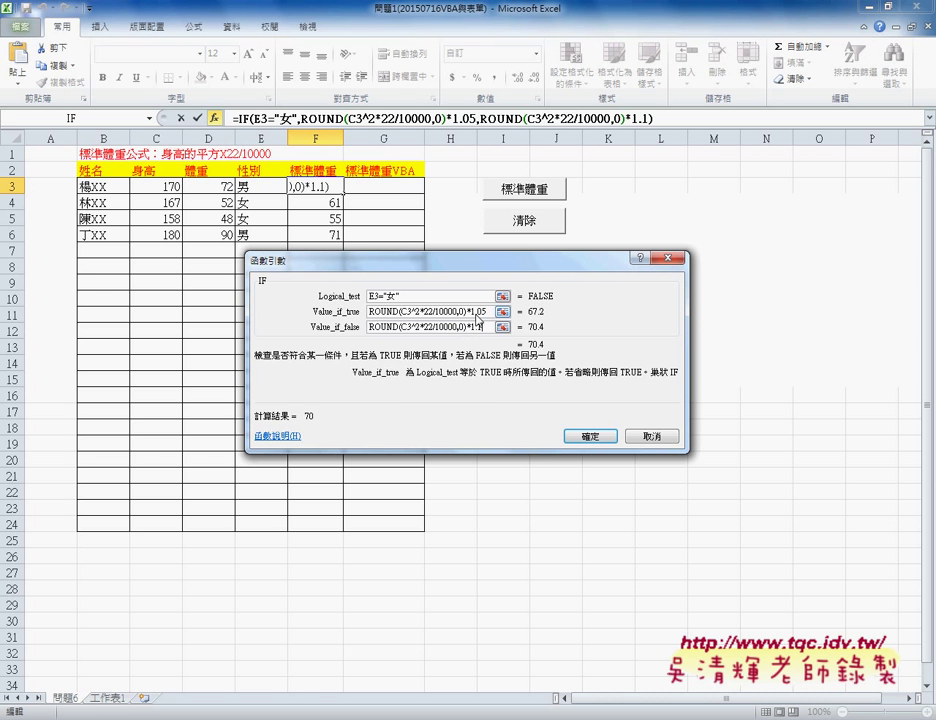
left_click(487, 312)
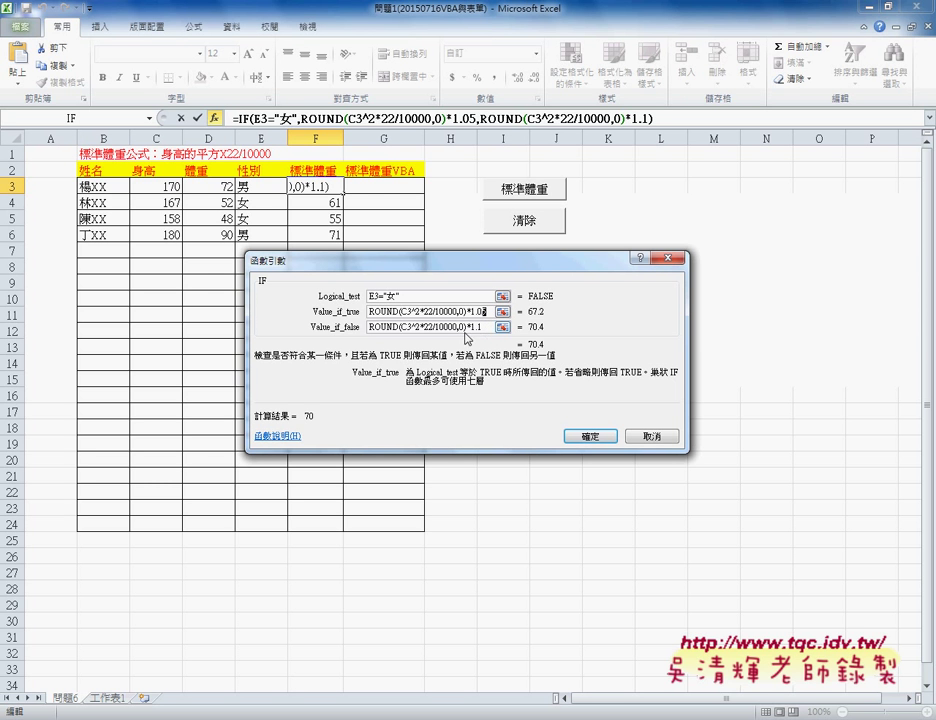
left_click(479, 327)
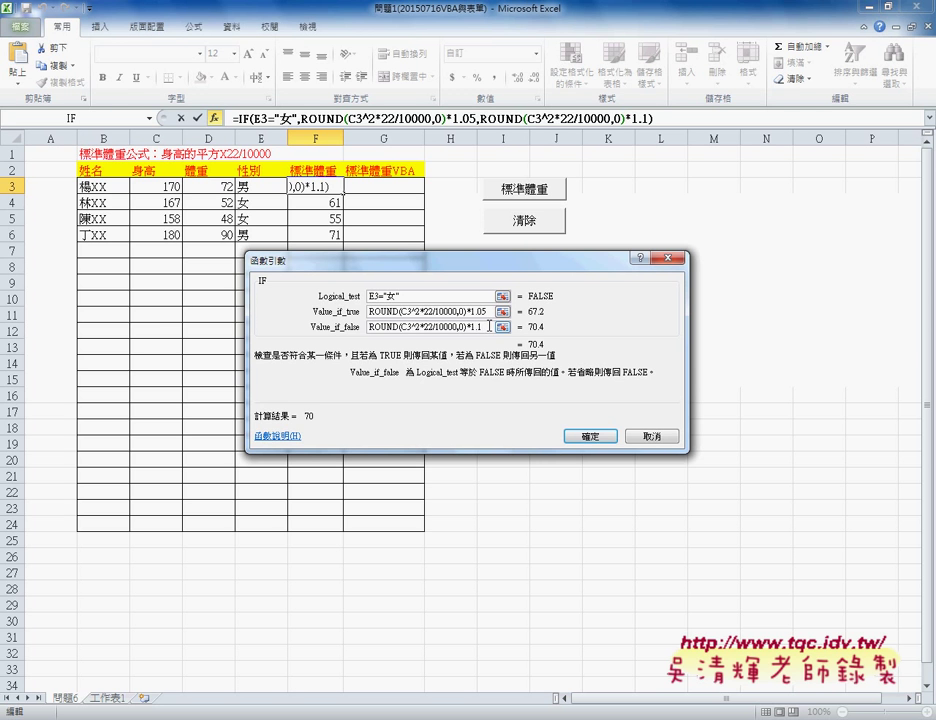
left_click(597, 438)
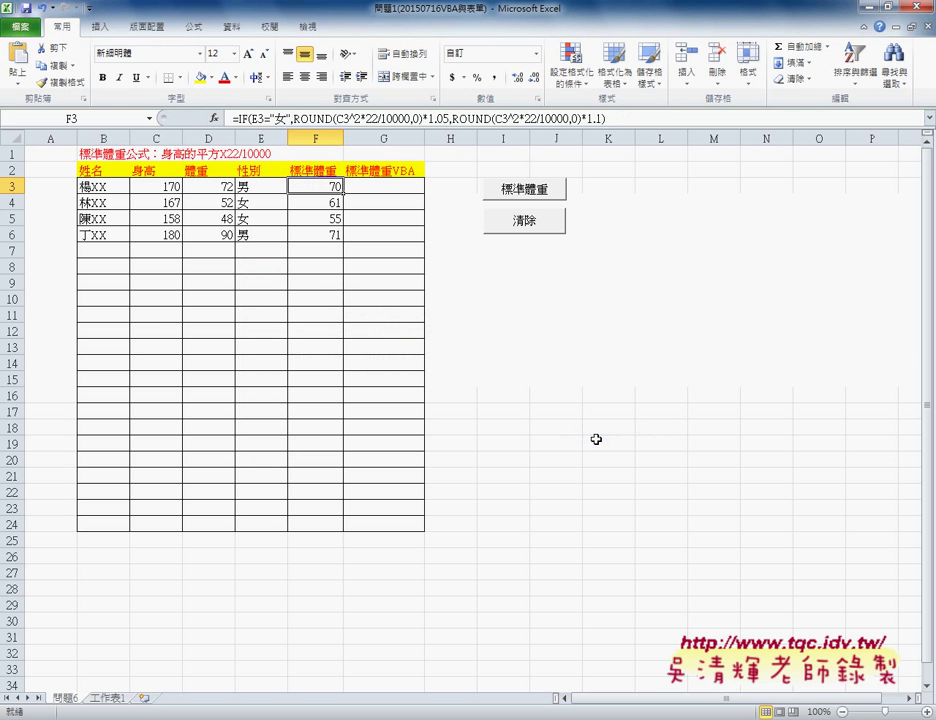
left_click_drag(343, 193, 344, 236)
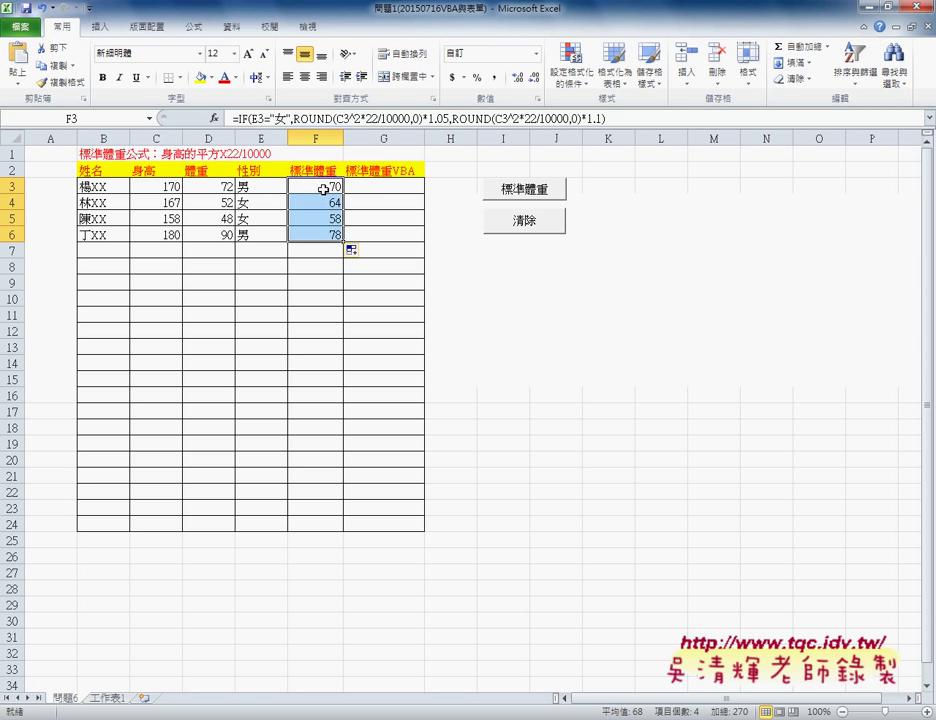
left_click(195, 186)
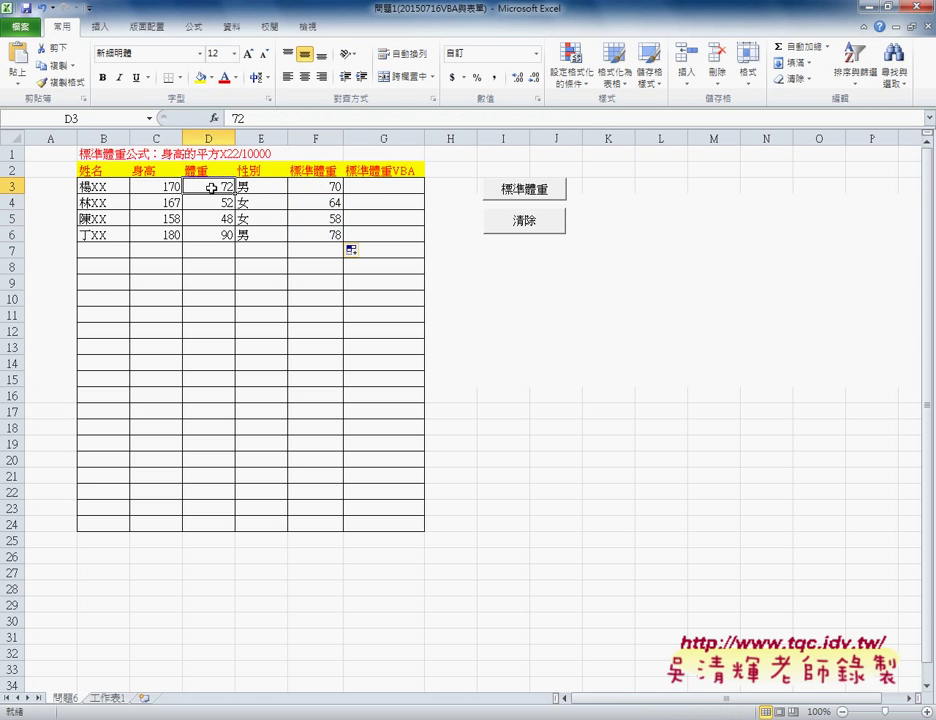
left_click(314, 187)
key("Left")
key("Left")
left_click(451, 170)
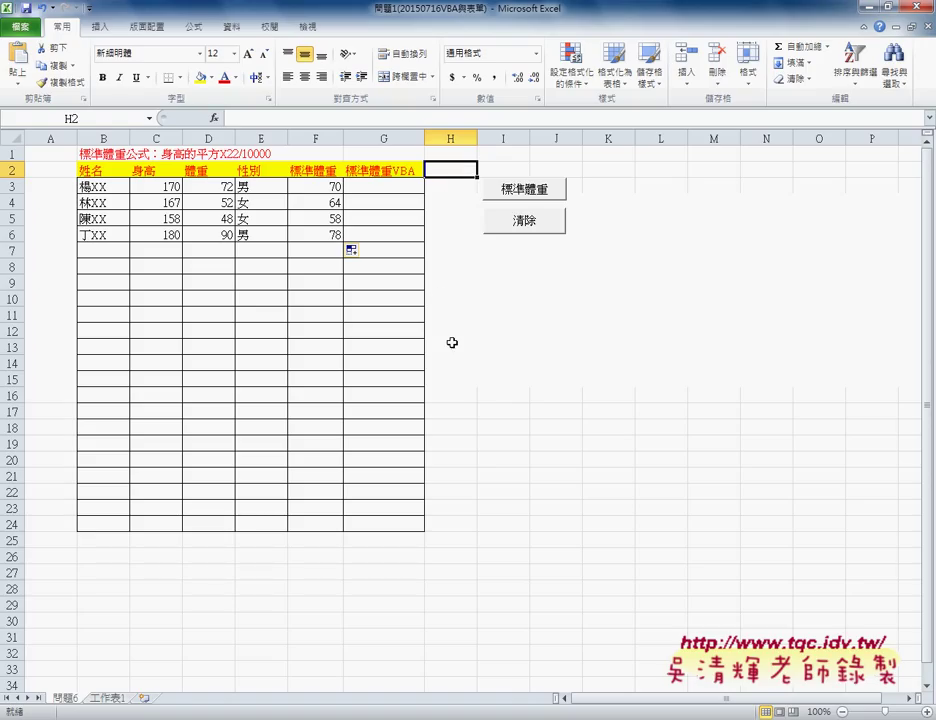
Step: Review the F3 and F6 formulas and the weight and height values in D3, D4 and C6
left_click(215, 188)
left_click(325, 188)
left_click(203, 187)
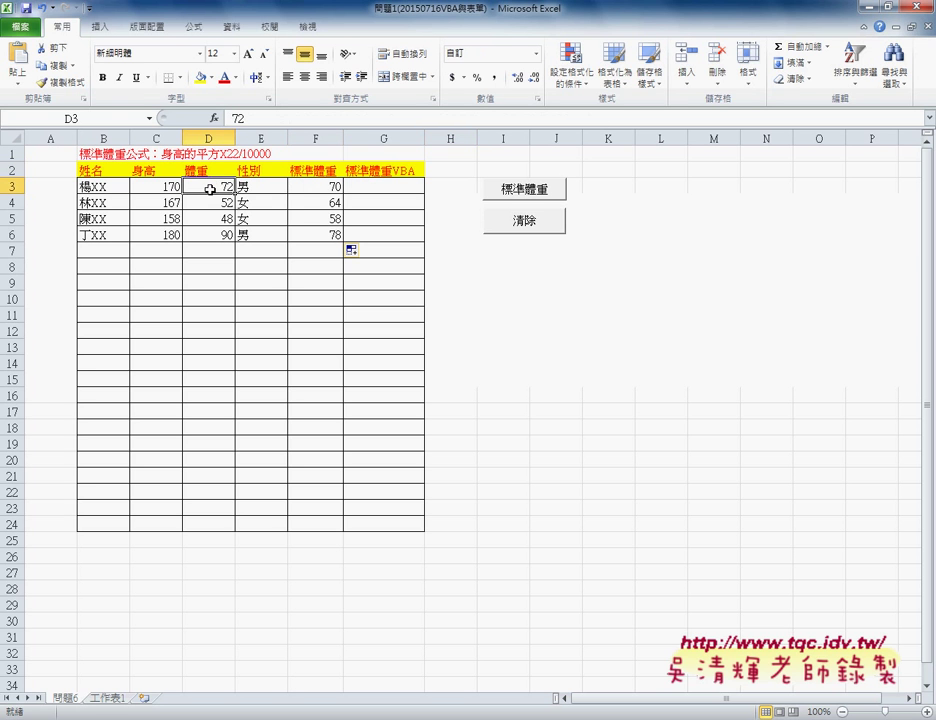
left_click(205, 203)
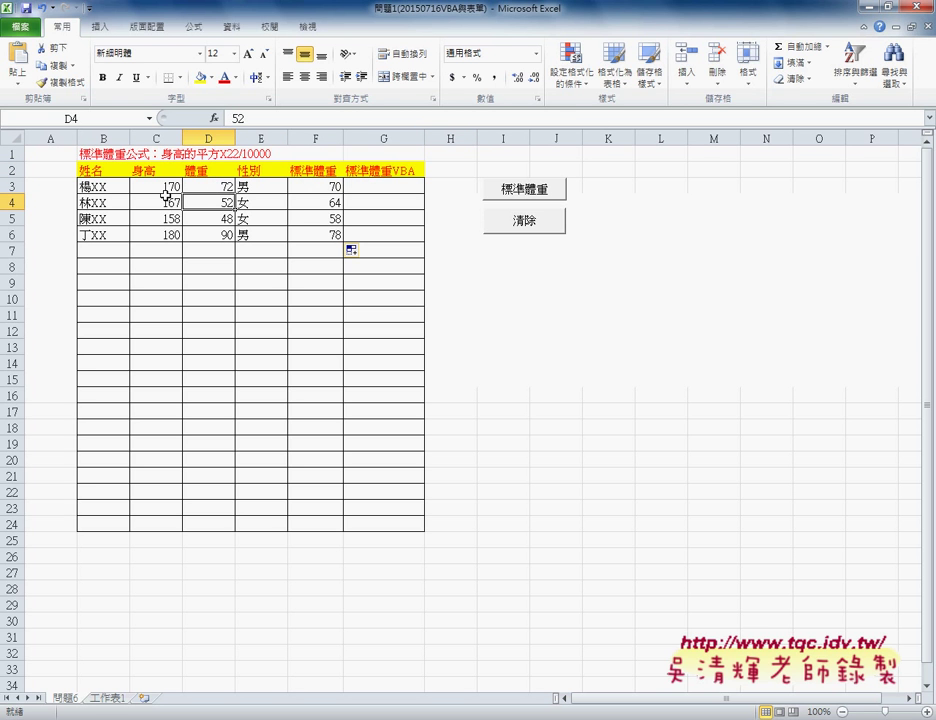
left_click(167, 234)
left_click(315, 236)
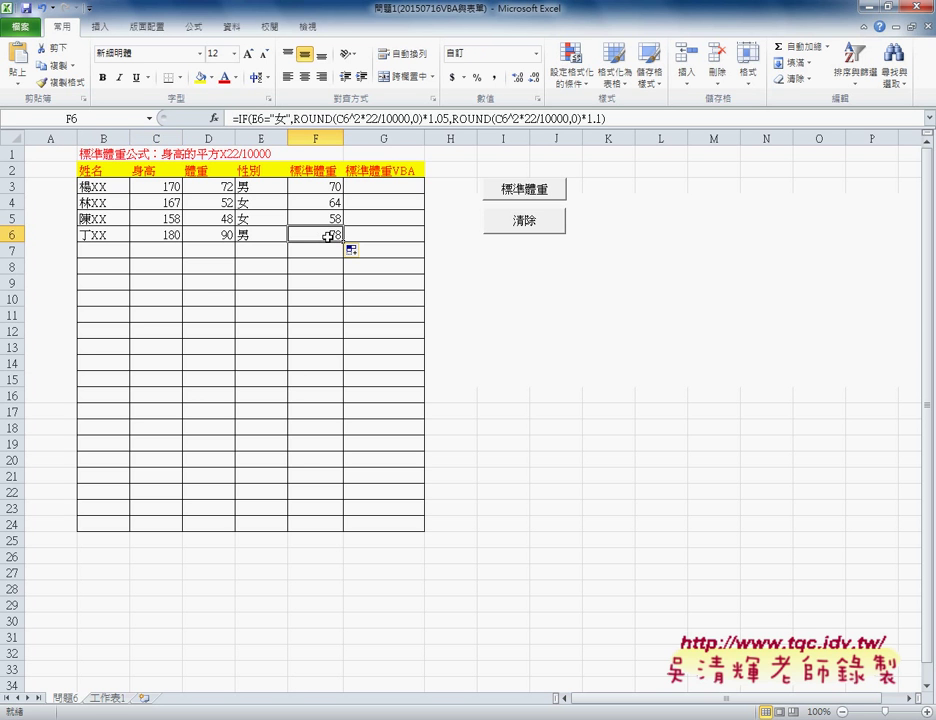
Step: Change C3's height from 170 to 175 and check F3's recalculated result of 74
double_click(177, 187)
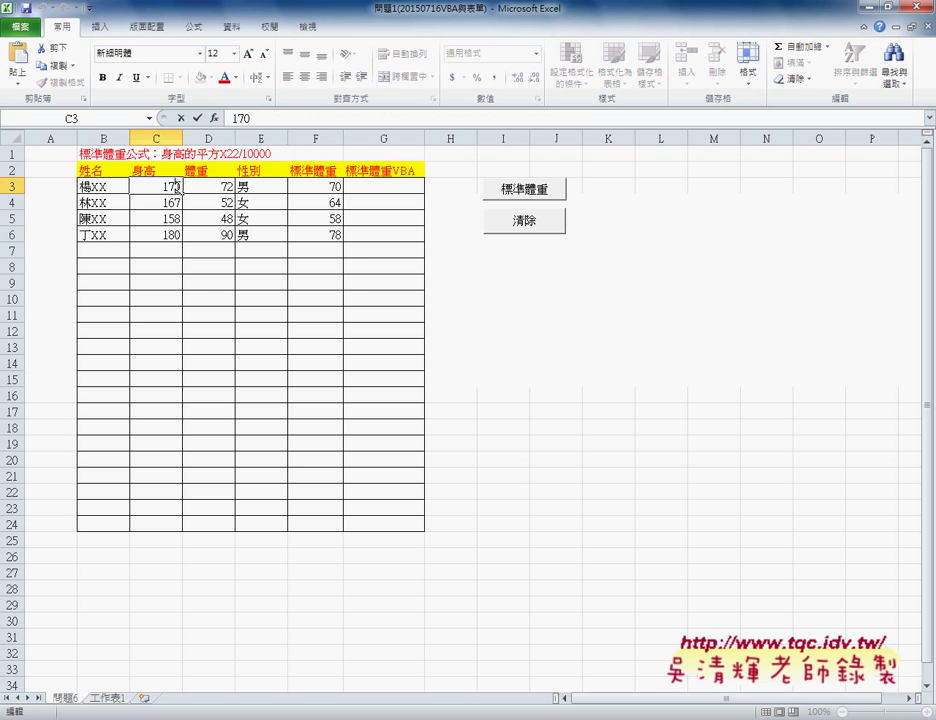
left_click_drag(177, 187, 181, 187)
type("5")
key("Return")
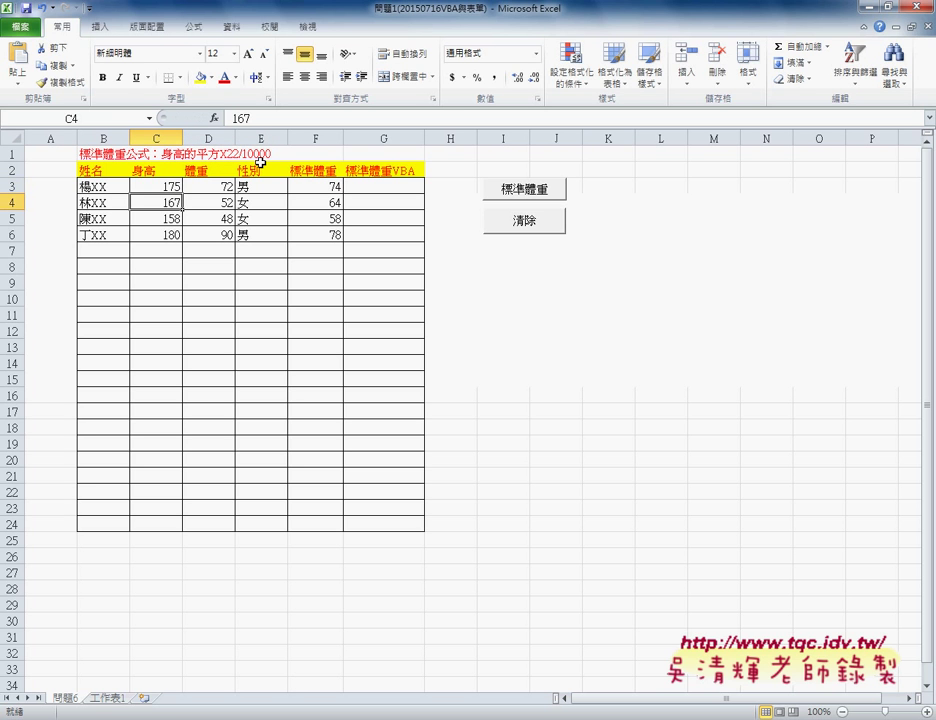
left_click(320, 187)
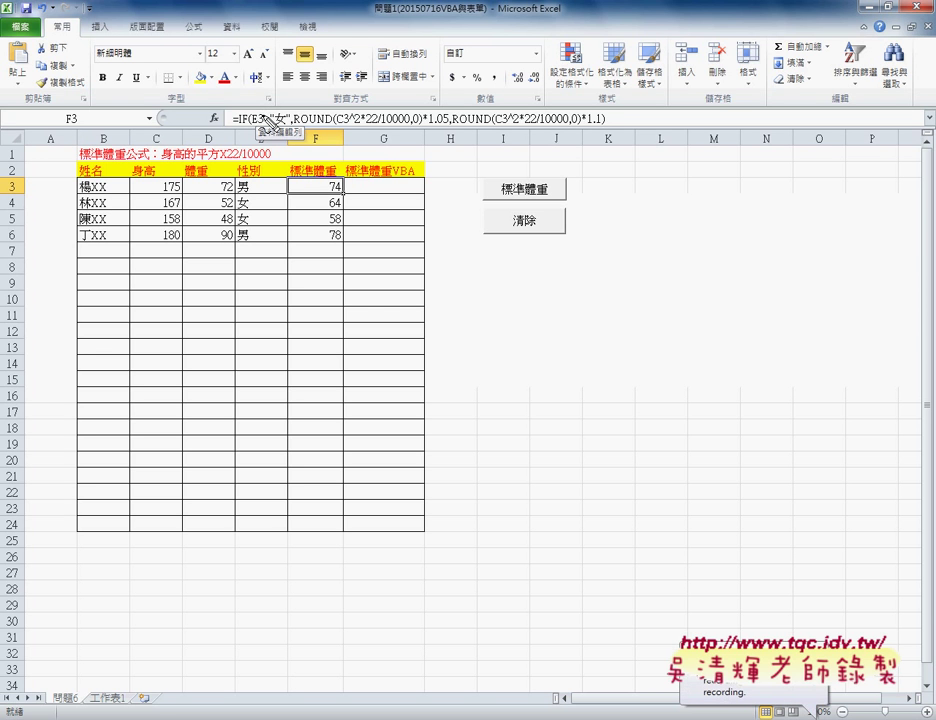
mouse_move(287, 192)
left_mouse_down()
mouse_move(348, 186)
mouse_move(330, 187)
left_mouse_up()
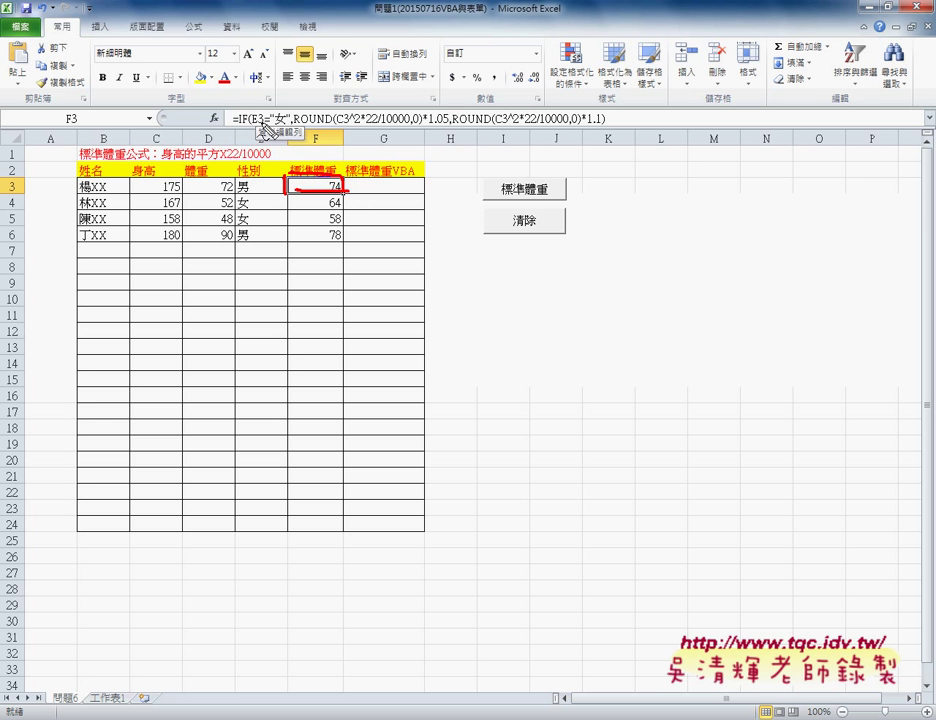
left_click_drag(297, 127, 331, 126)
left_click_drag(255, 127, 289, 128)
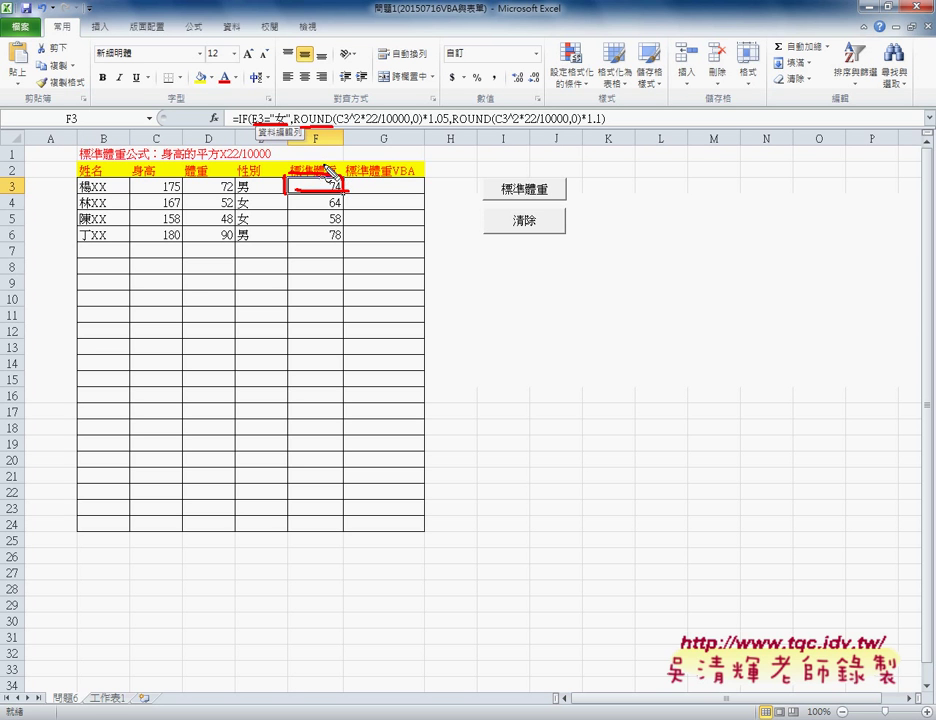
left_click_drag(323, 162, 405, 163)
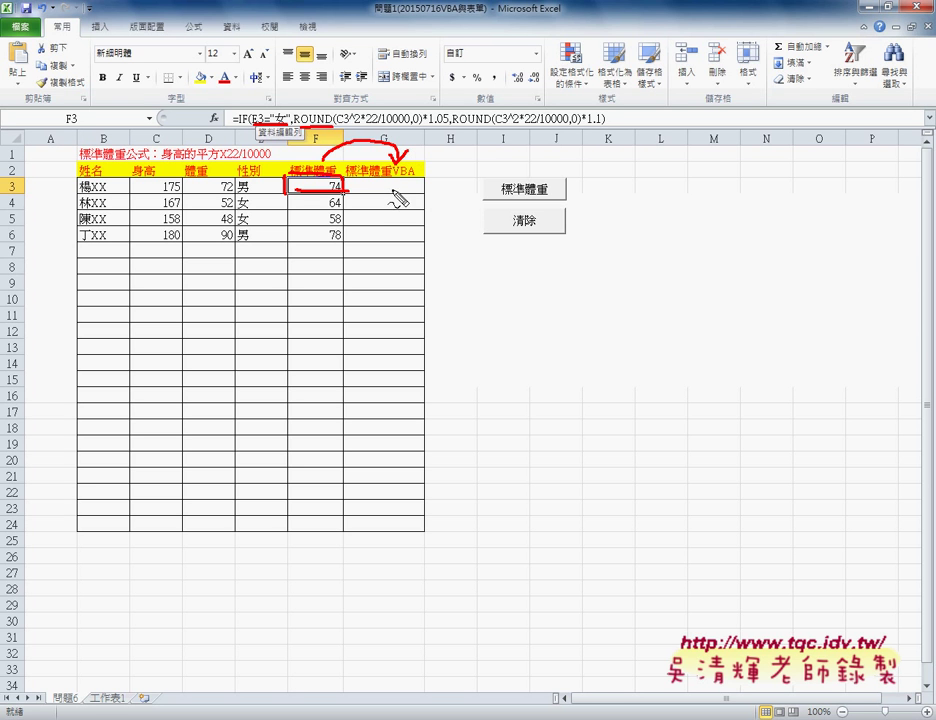
mouse_move(381, 185)
left_mouse_down()
mouse_move(382, 268)
mouse_move(407, 224)
left_mouse_up()
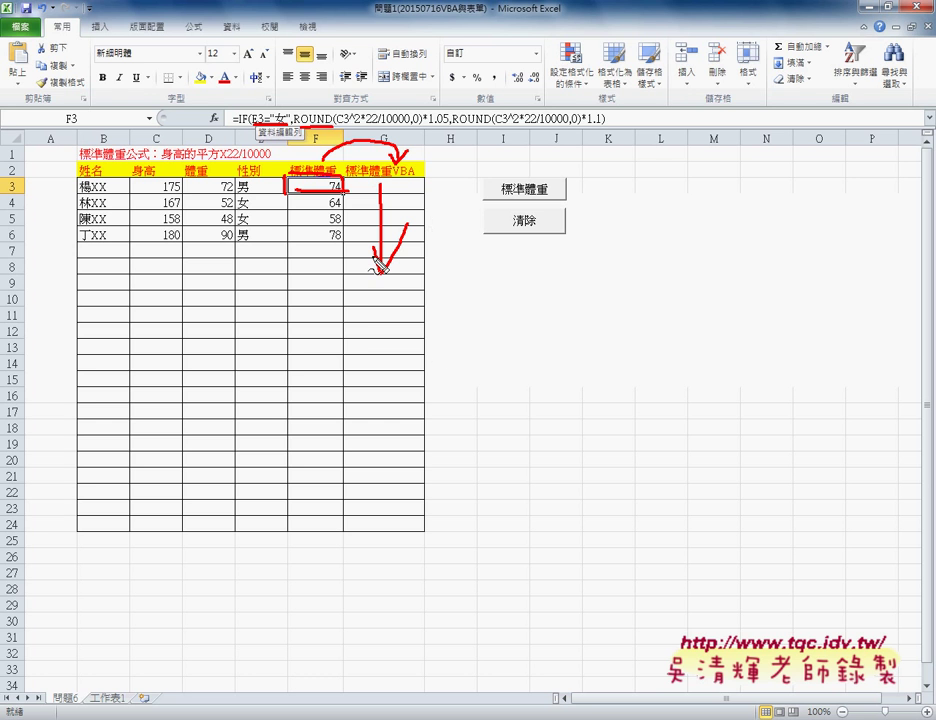
mouse_move(552, 197)
left_mouse_down()
mouse_move(504, 198)
mouse_move(552, 188)
left_mouse_up()
mouse_move(528, 230)
left_mouse_down()
mouse_move(512, 222)
mouse_move(538, 231)
left_mouse_up()
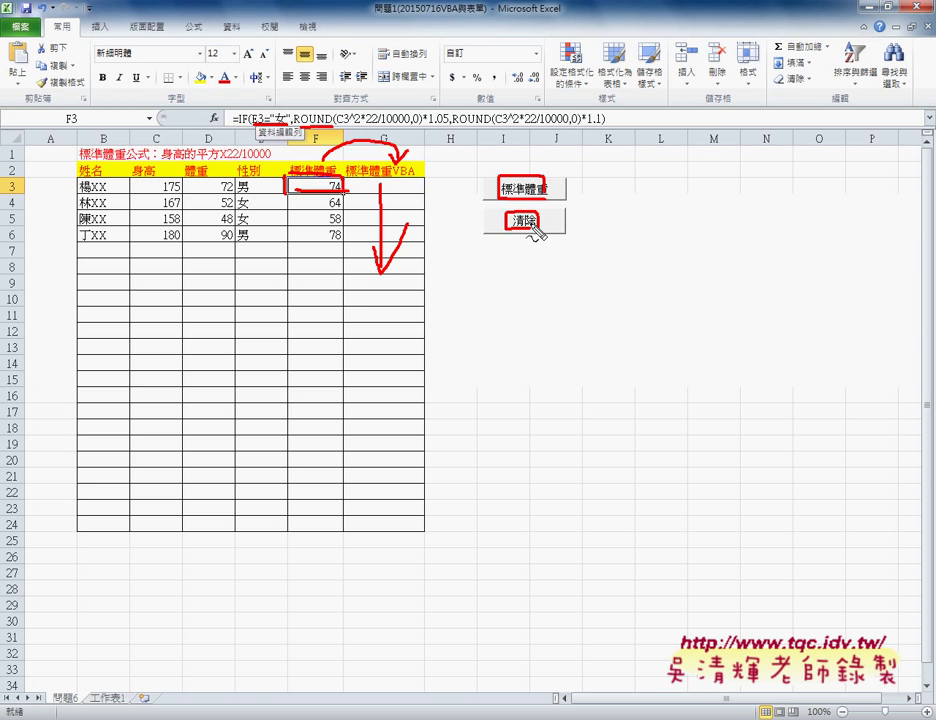
left_click_drag(497, 187, 395, 184)
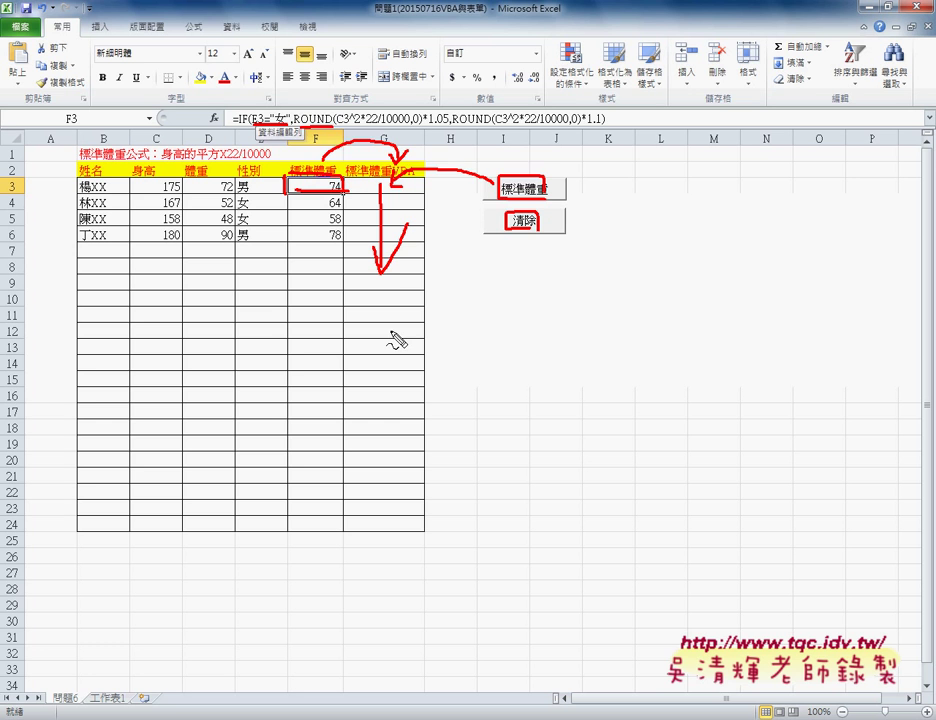
key("Escape")
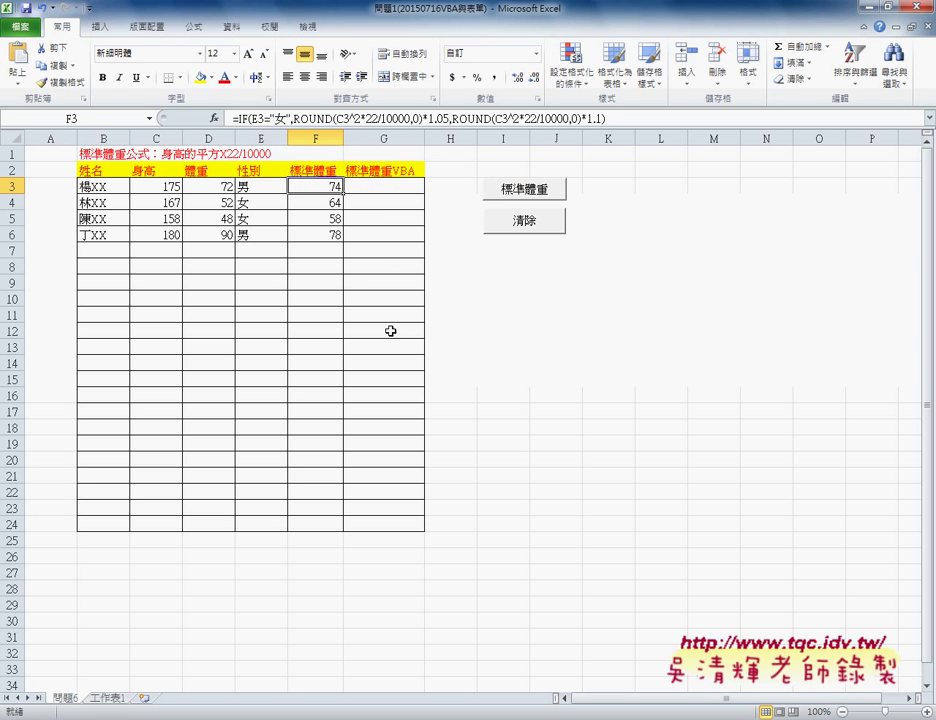
left_click(369, 187)
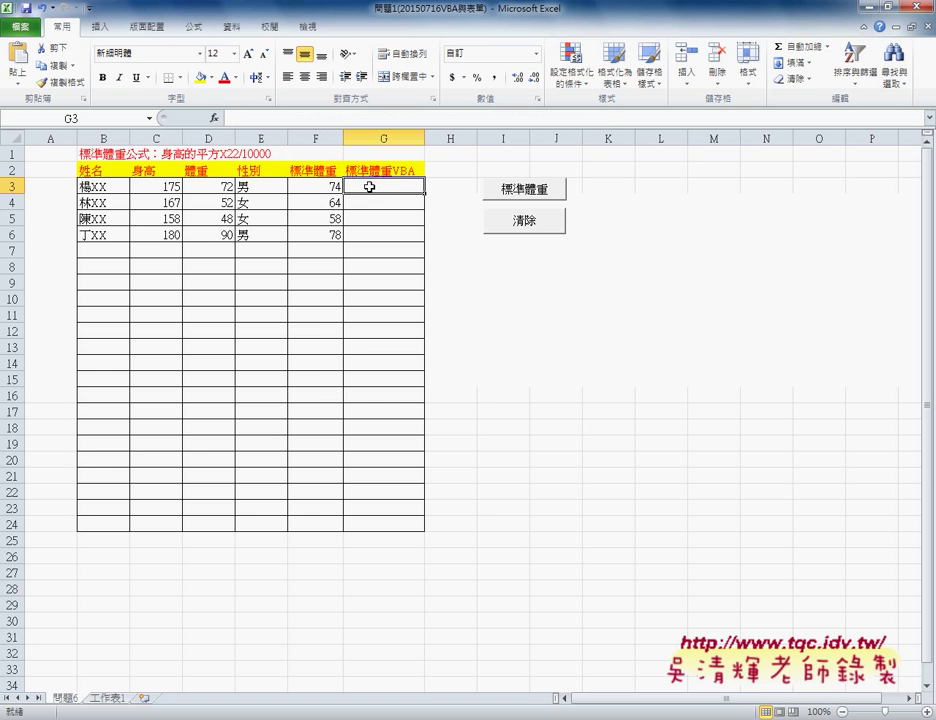
left_click(216, 119)
left_click(468, 294)
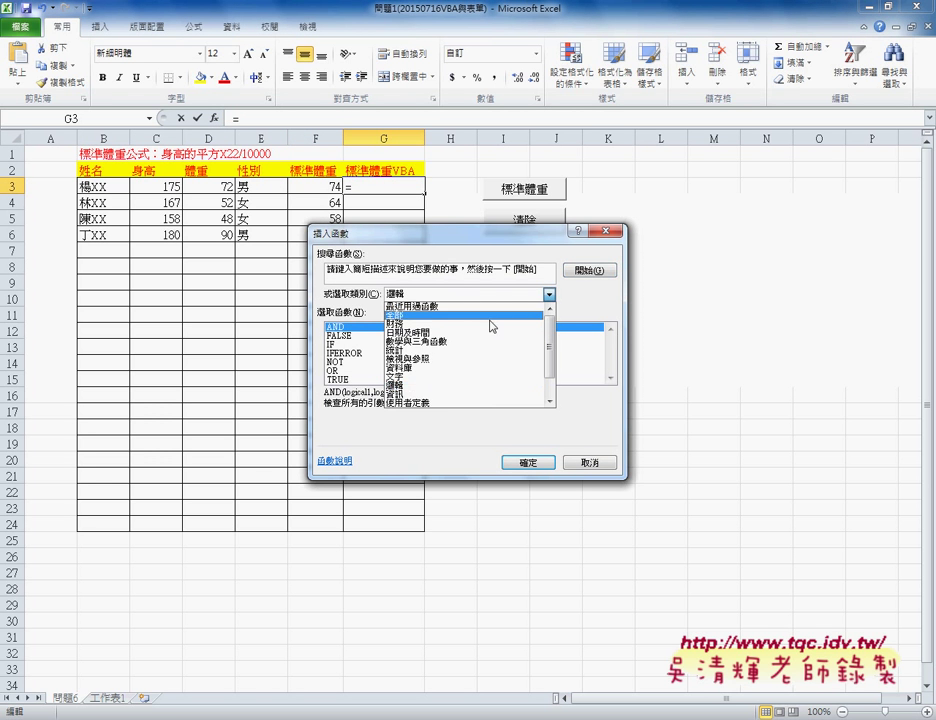
left_click(465, 405)
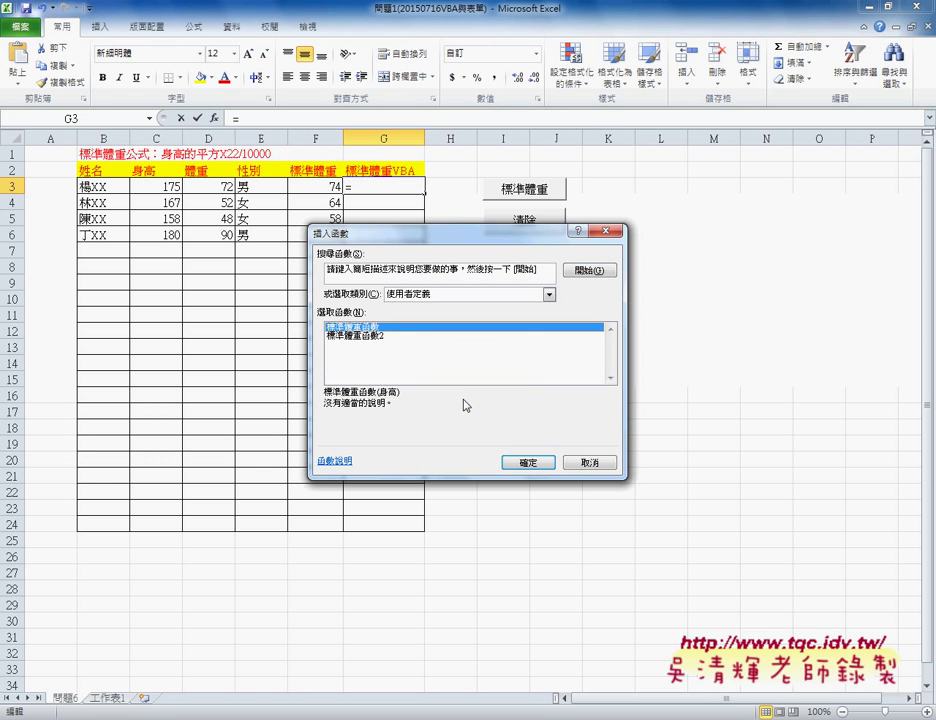
left_click_drag(437, 233, 592, 160)
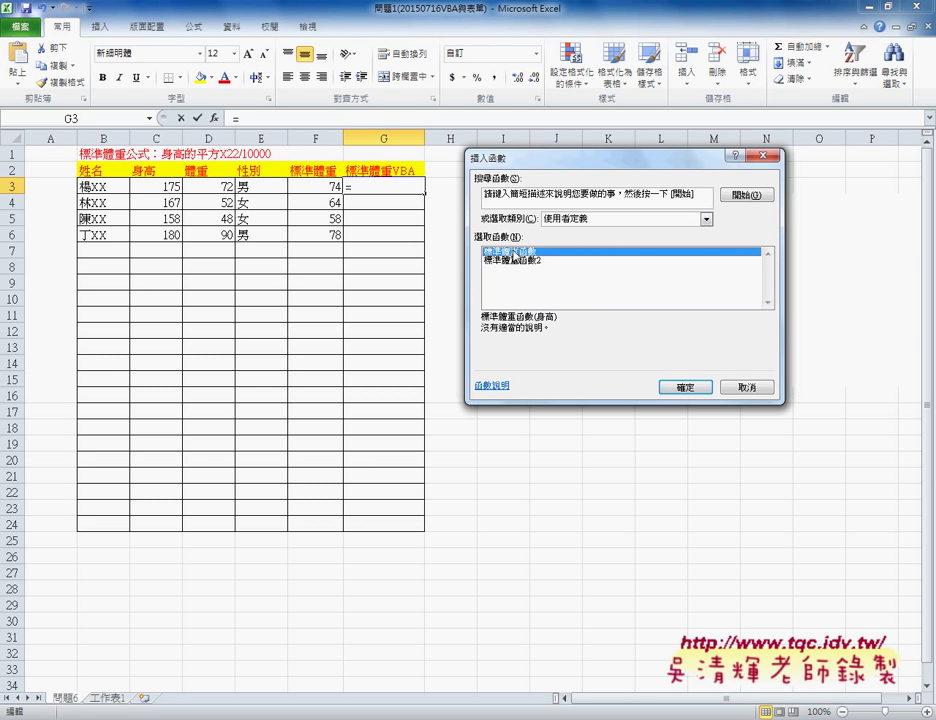
left_click(683, 388)
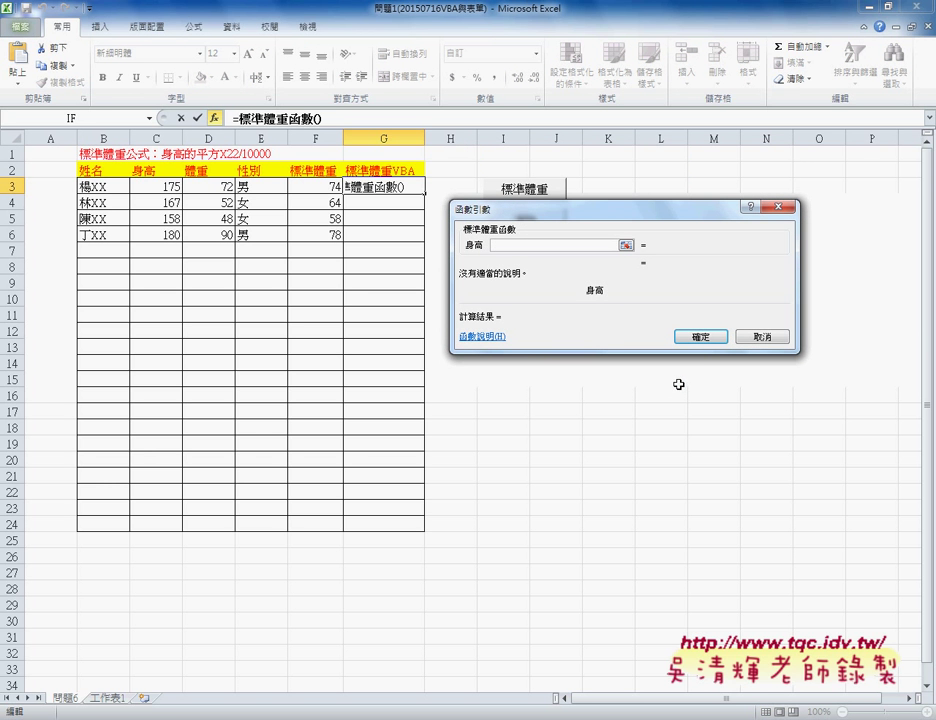
left_click(165, 188)
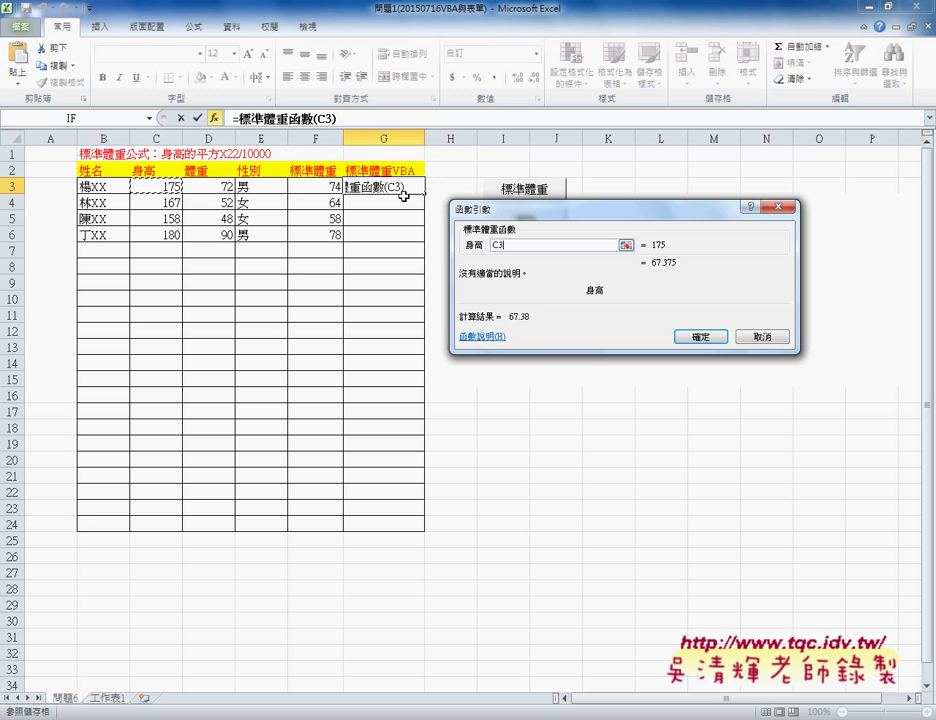
left_click(742, 337)
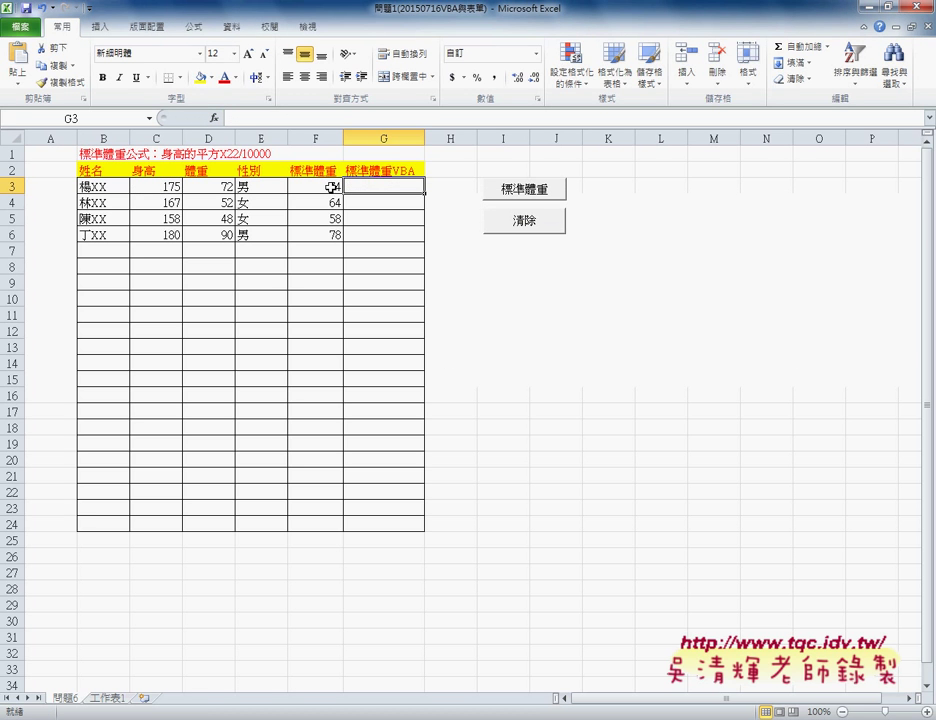